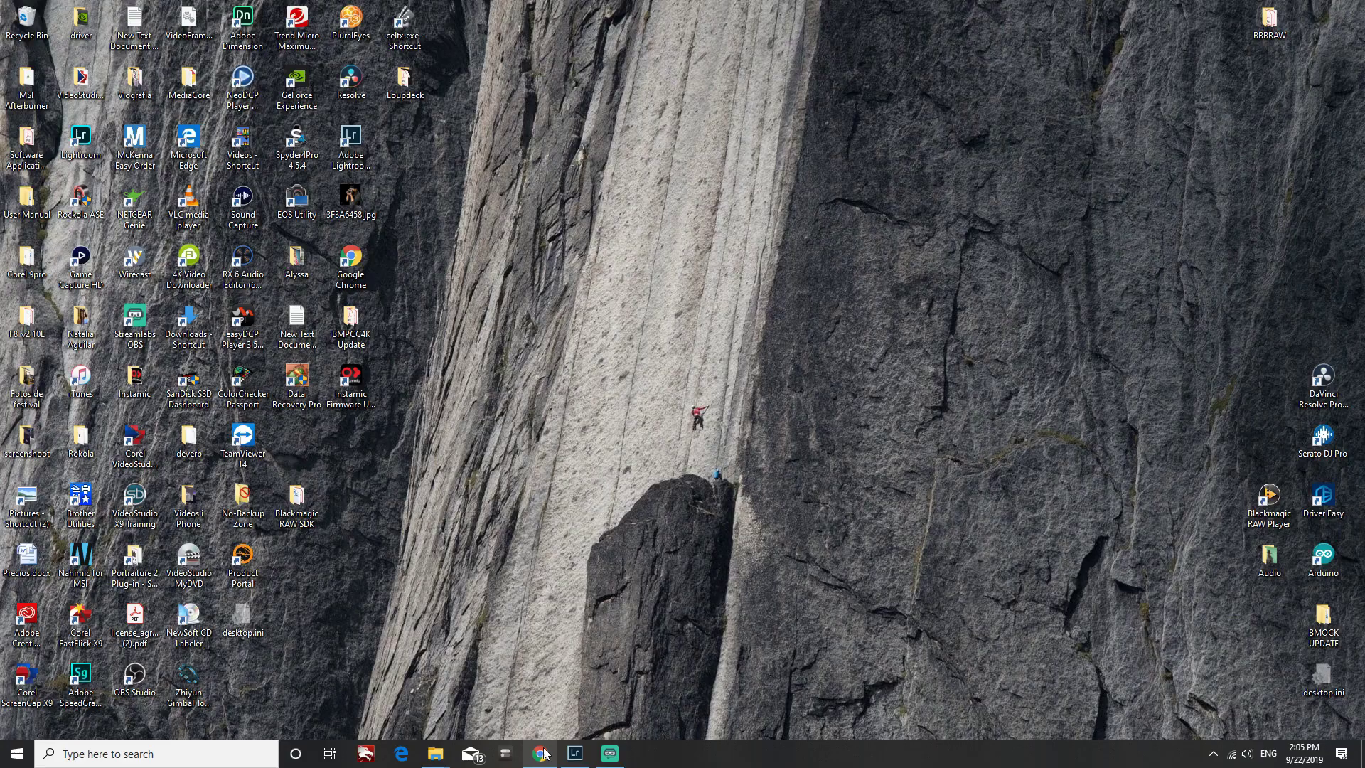
# Bring up the HFSExplorer page in Chrome, then launch HFSExplorer from Windows Search
pyautogui.click(542, 754)
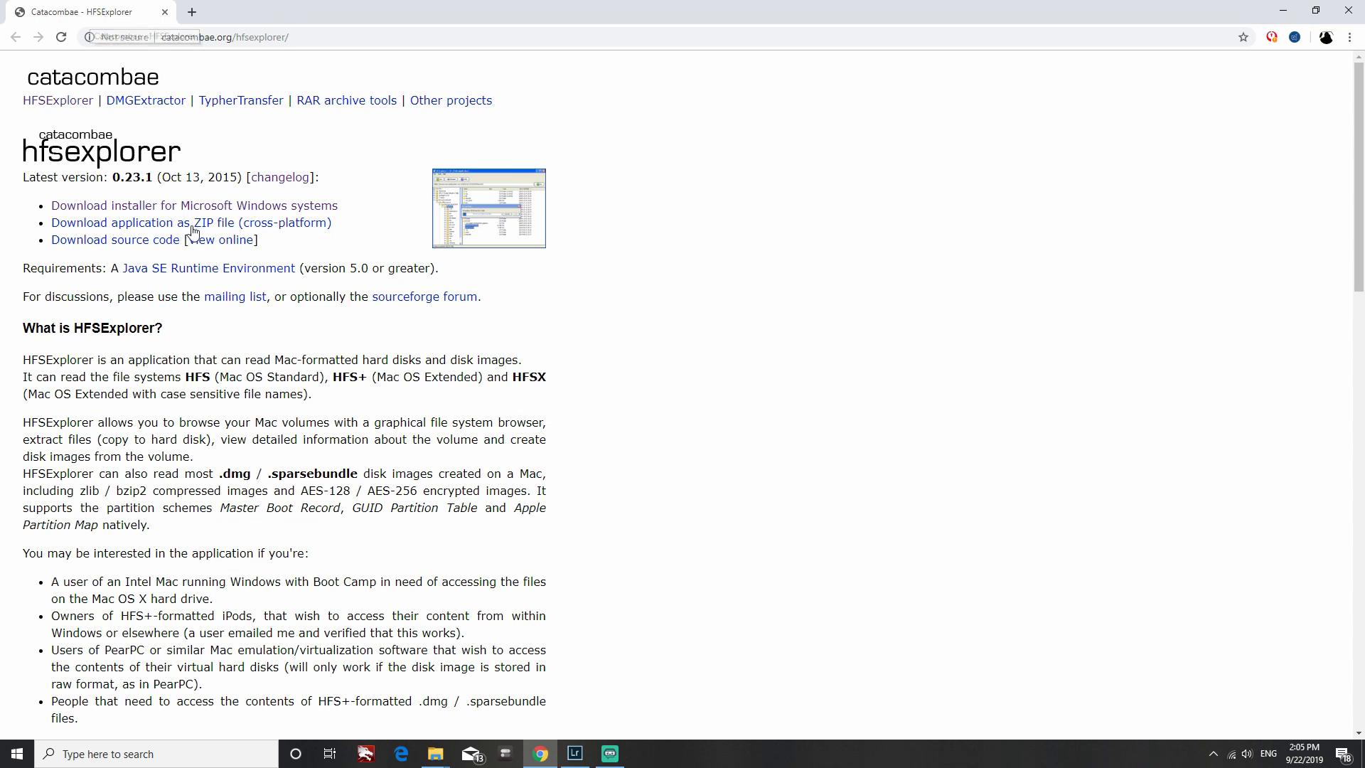
pyautogui.click(207, 756)
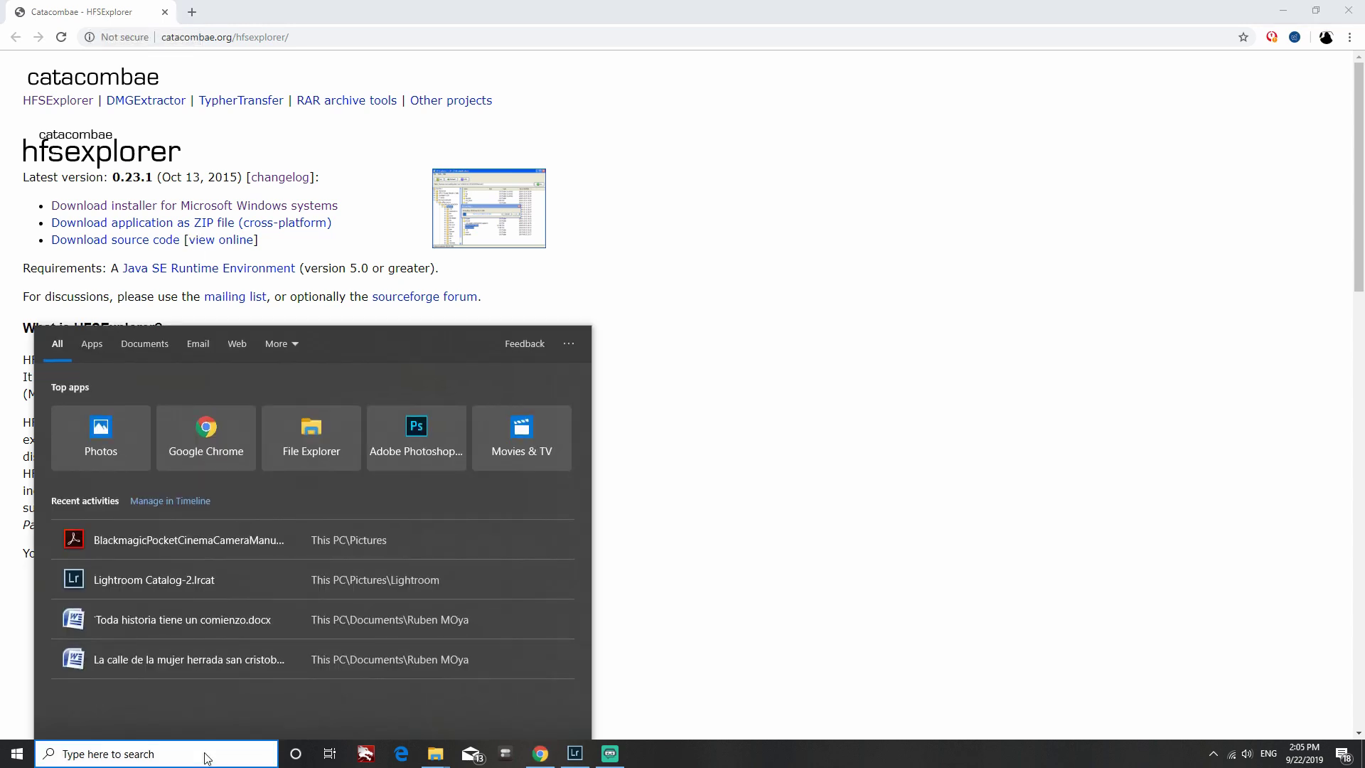
pyautogui.write('h')
pyautogui.click(114, 418)
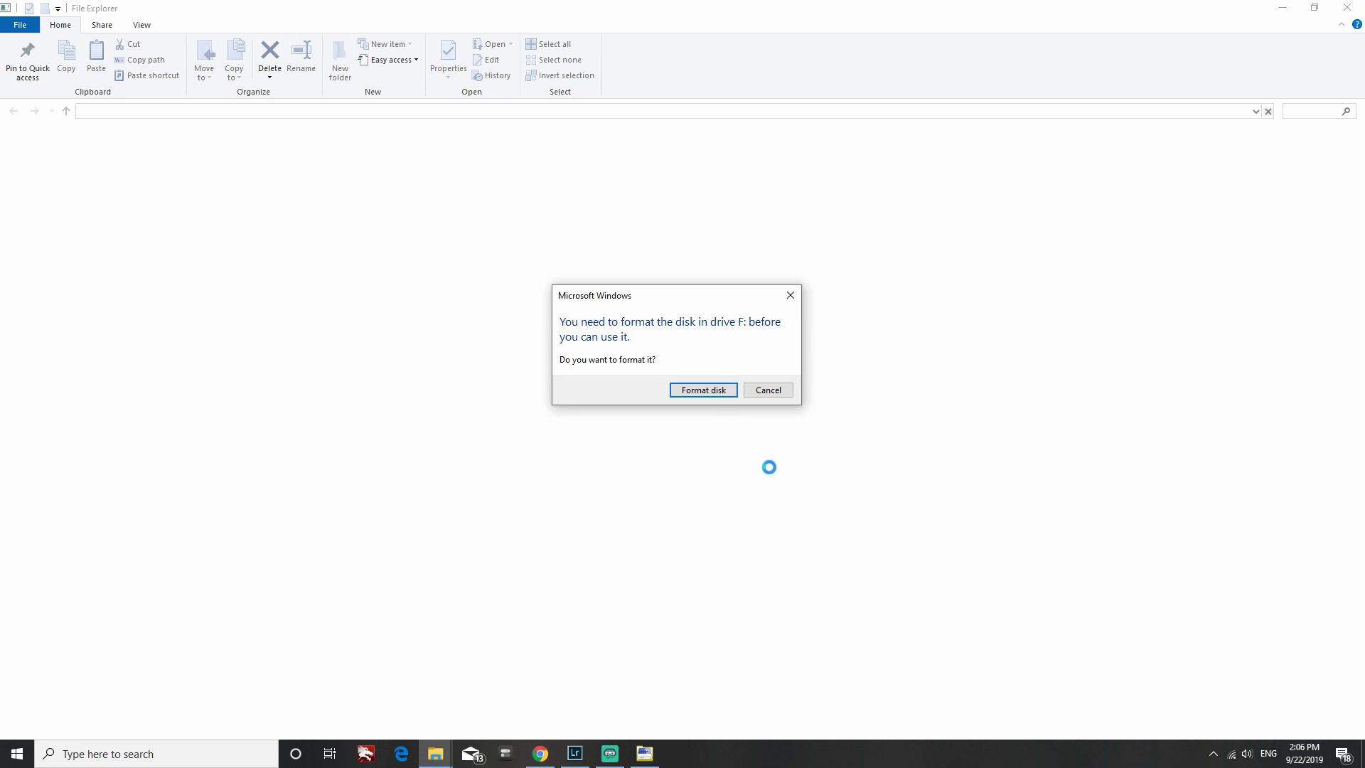
# Decline formatting drive F: and dismiss the 'Location is not available' error
pyautogui.click(793, 298)
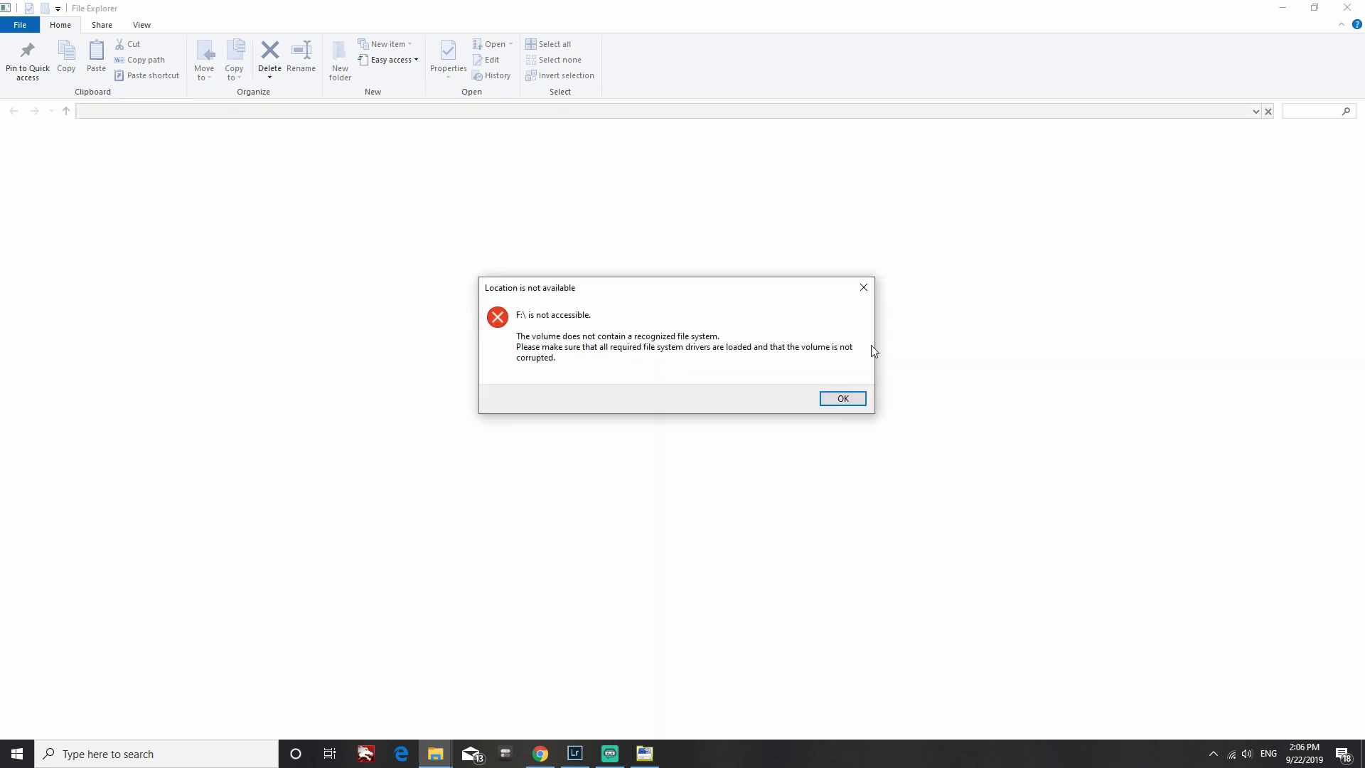
pyautogui.click(867, 296)
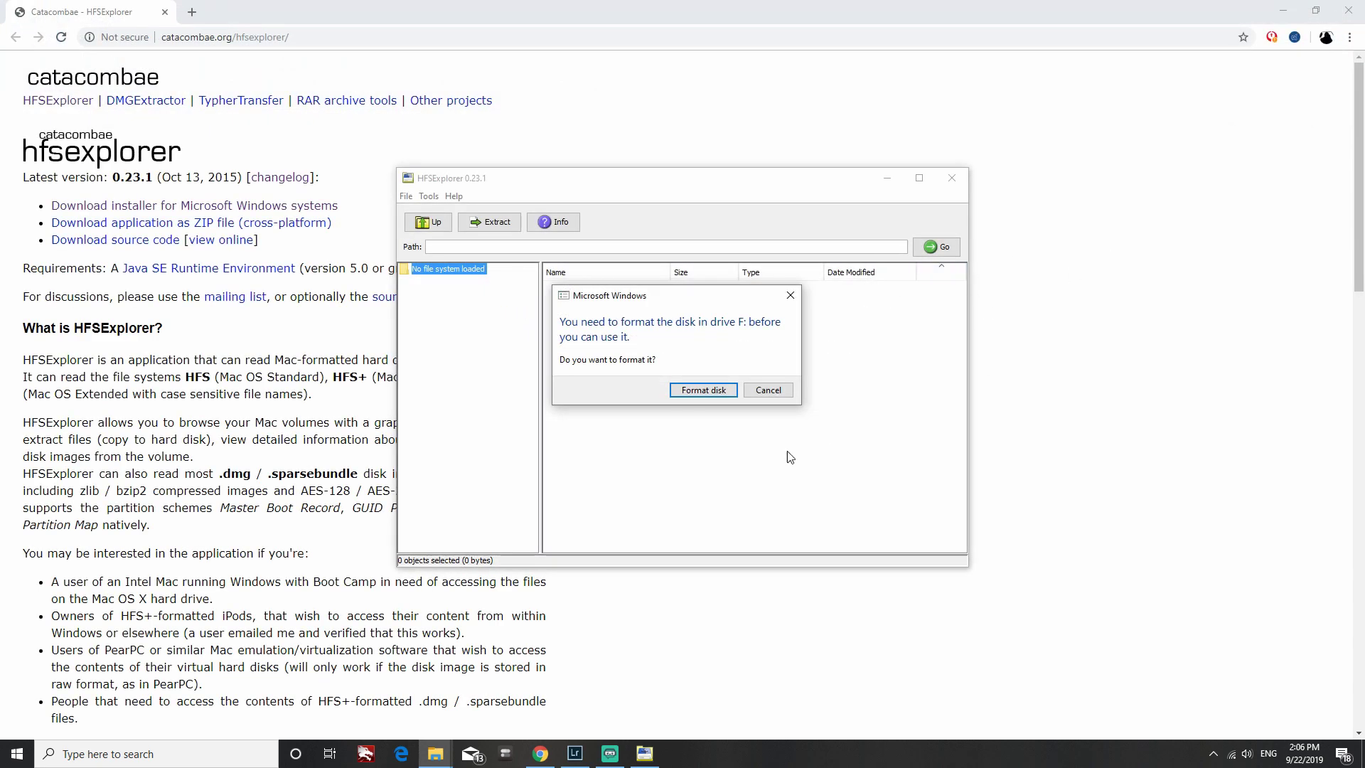
# Load the Harddisk2\Partition1 file system from device and select A001_09211654_C015.braw
pyautogui.click(792, 296)
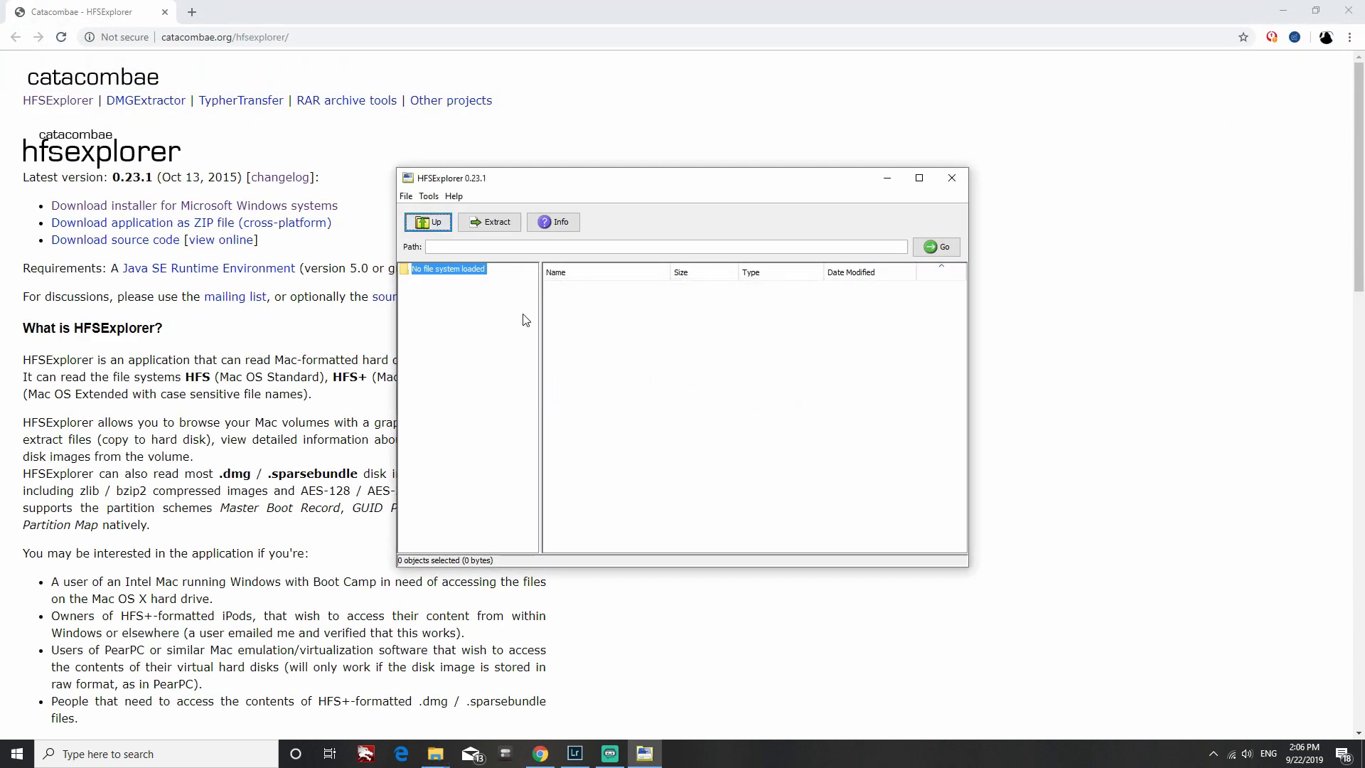
pyautogui.click(407, 197)
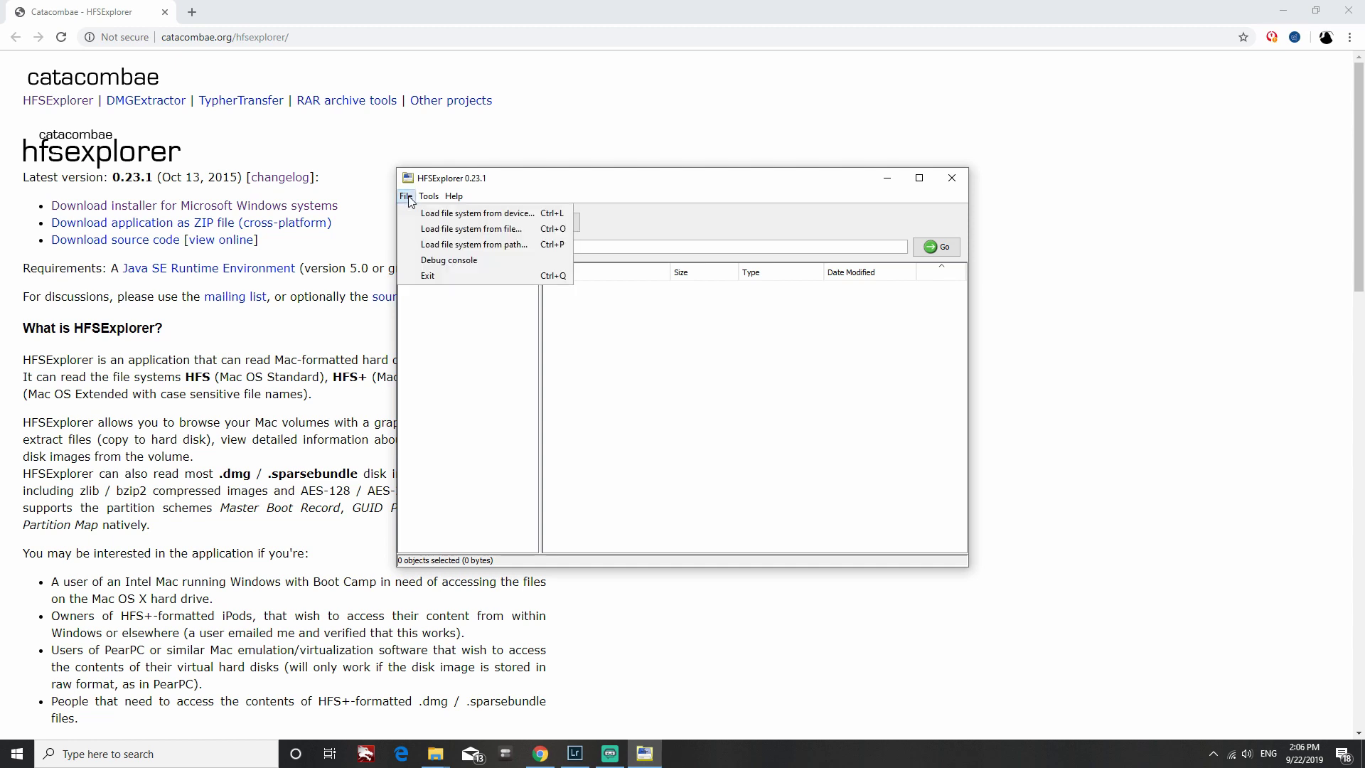
pyautogui.click(456, 214)
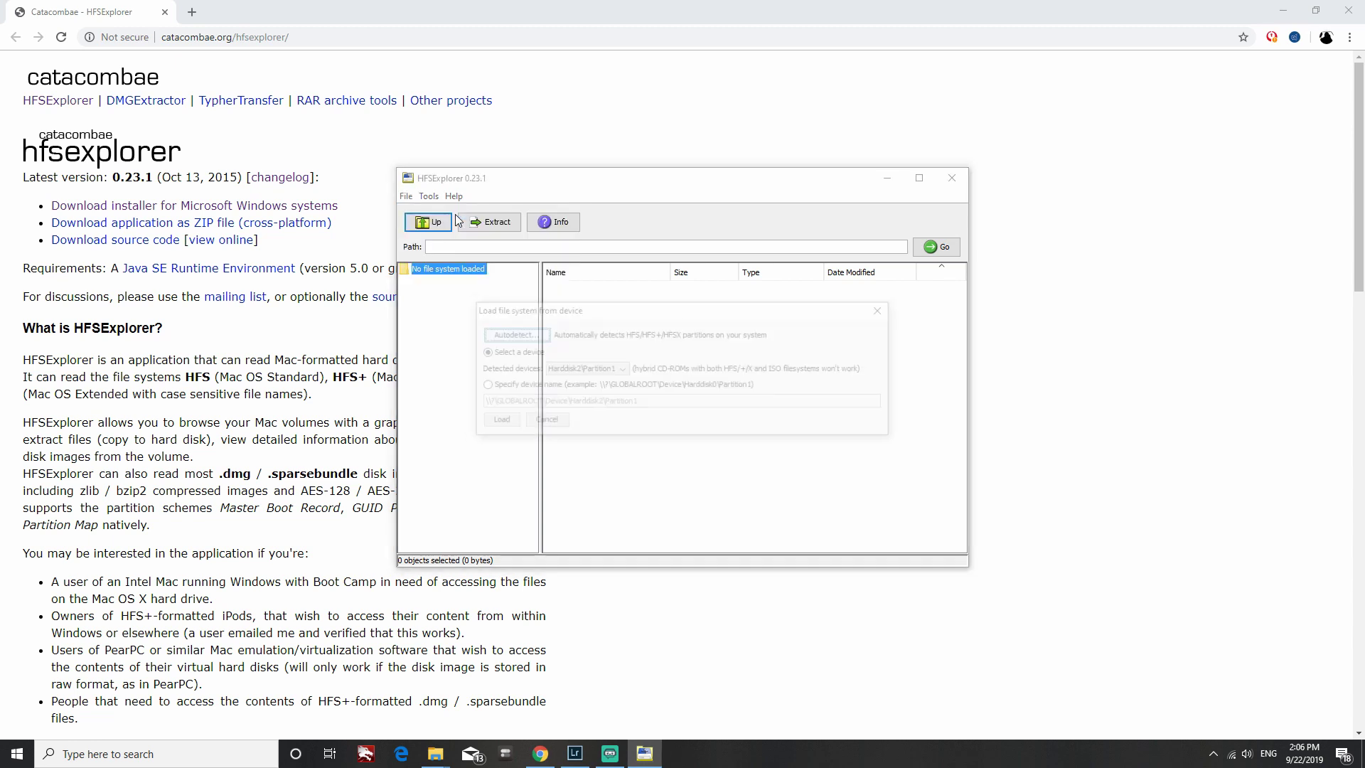
pyautogui.click(622, 370)
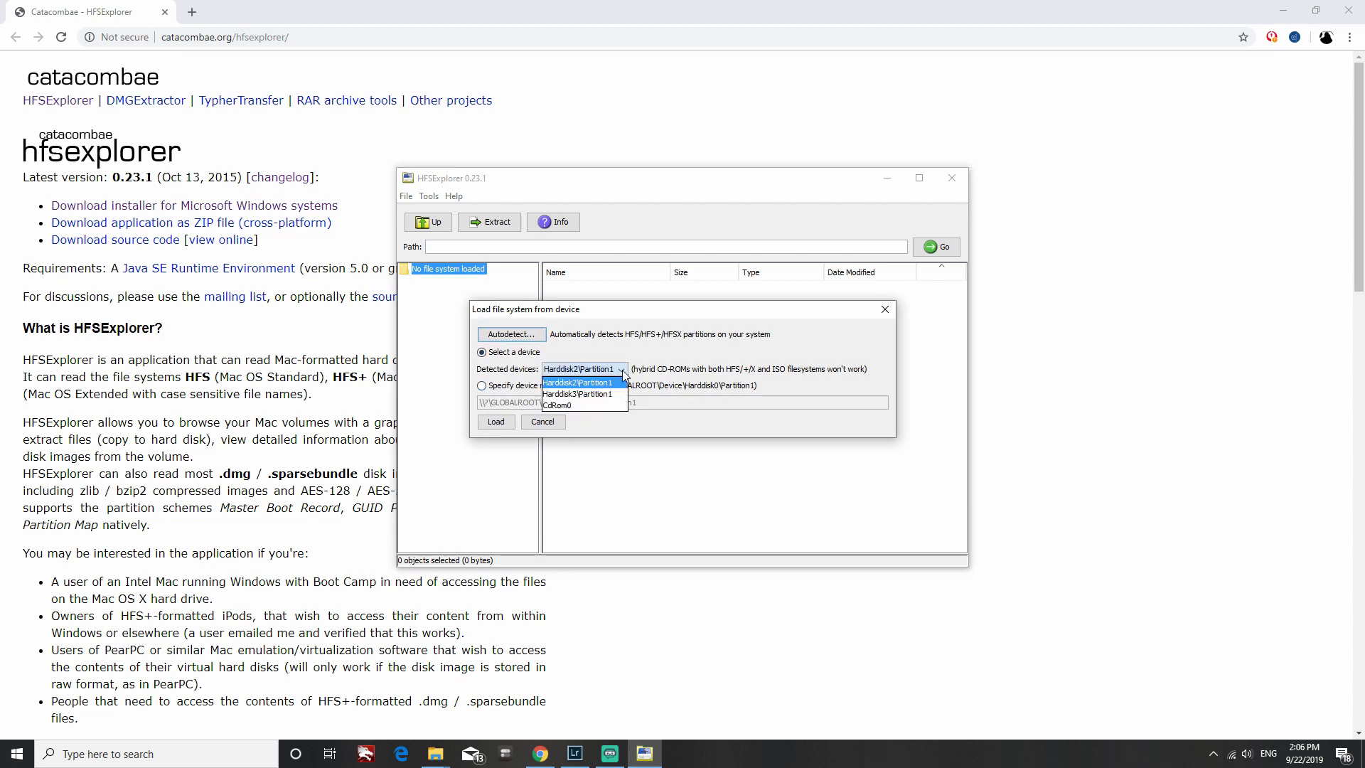
pyautogui.click(615, 383)
pyautogui.click(495, 423)
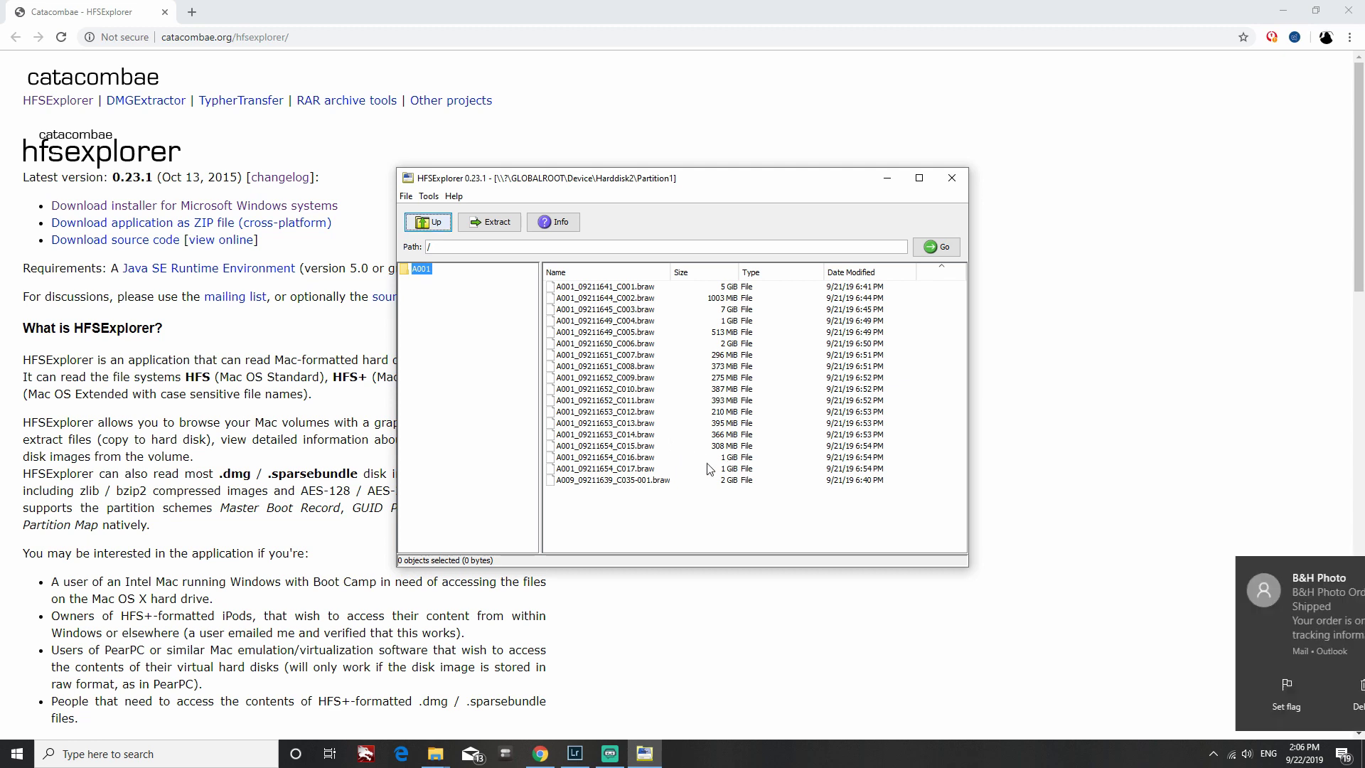
pyautogui.click(1343, 566)
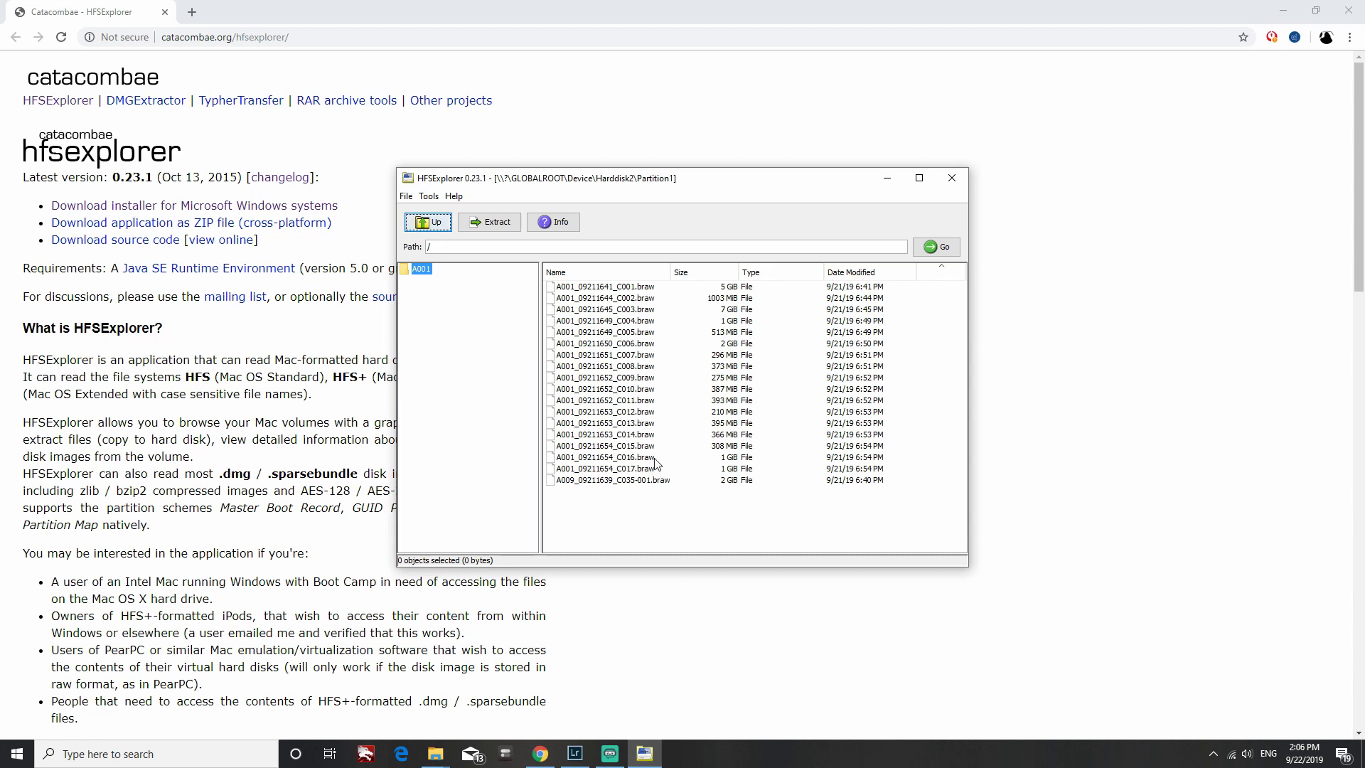
pyautogui.click(647, 448)
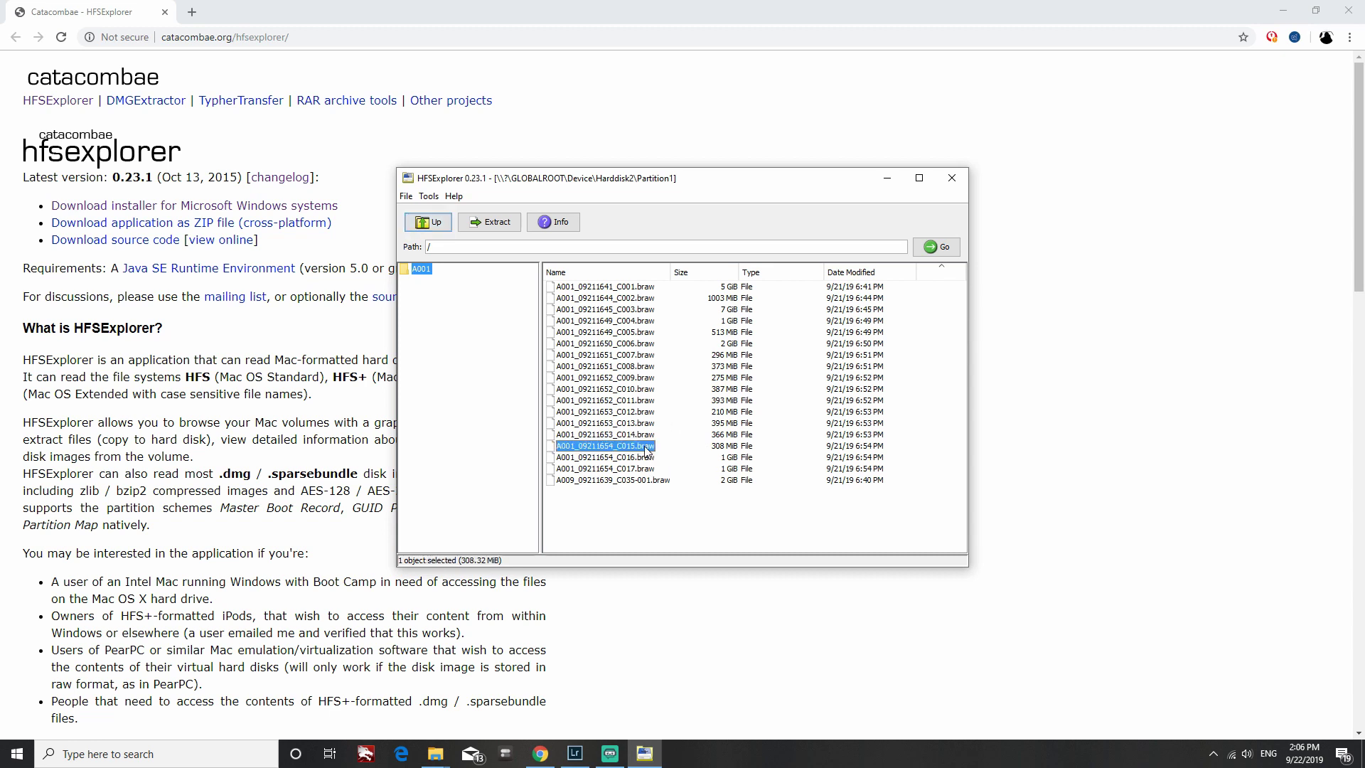
# Extract the C015 clip to A014 (G:)\Video files without symbolic links, closing the error summary
pyautogui.click(495, 224)
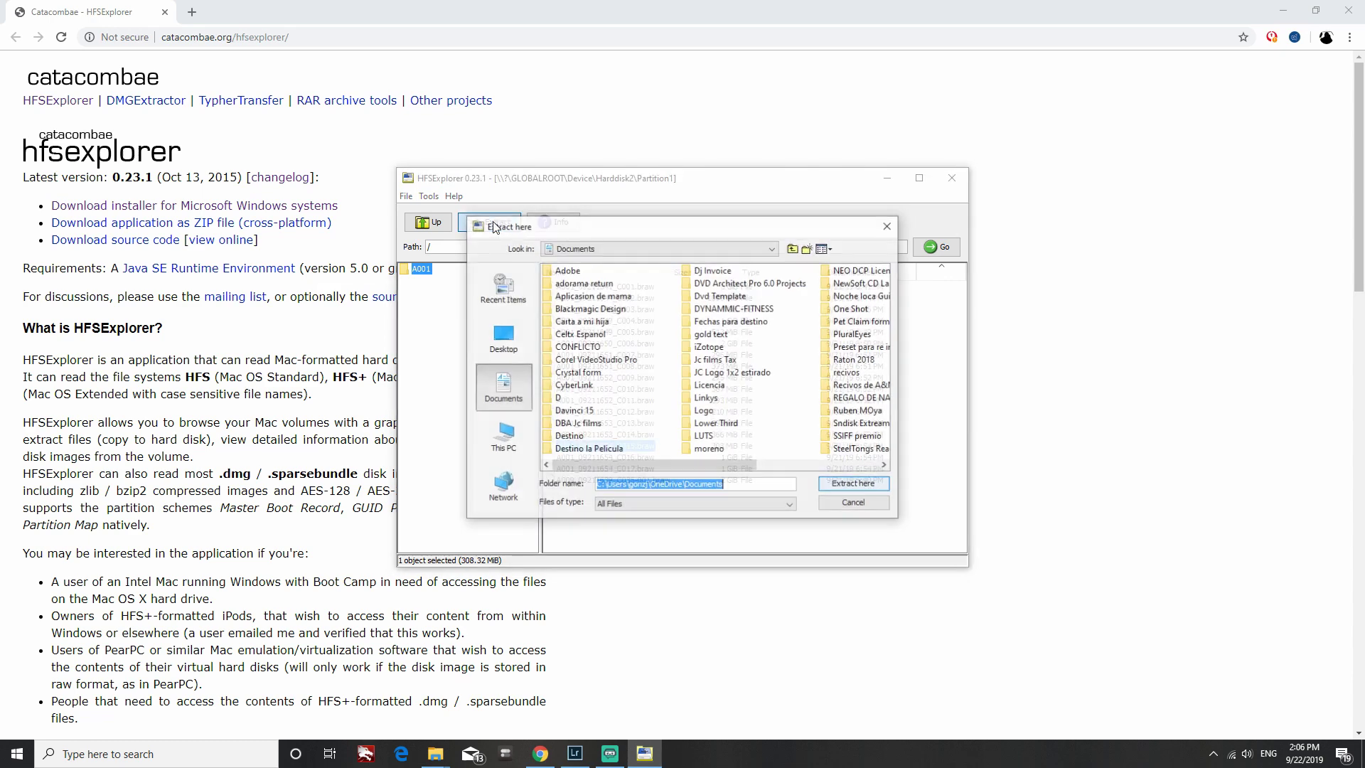
pyautogui.click(513, 446)
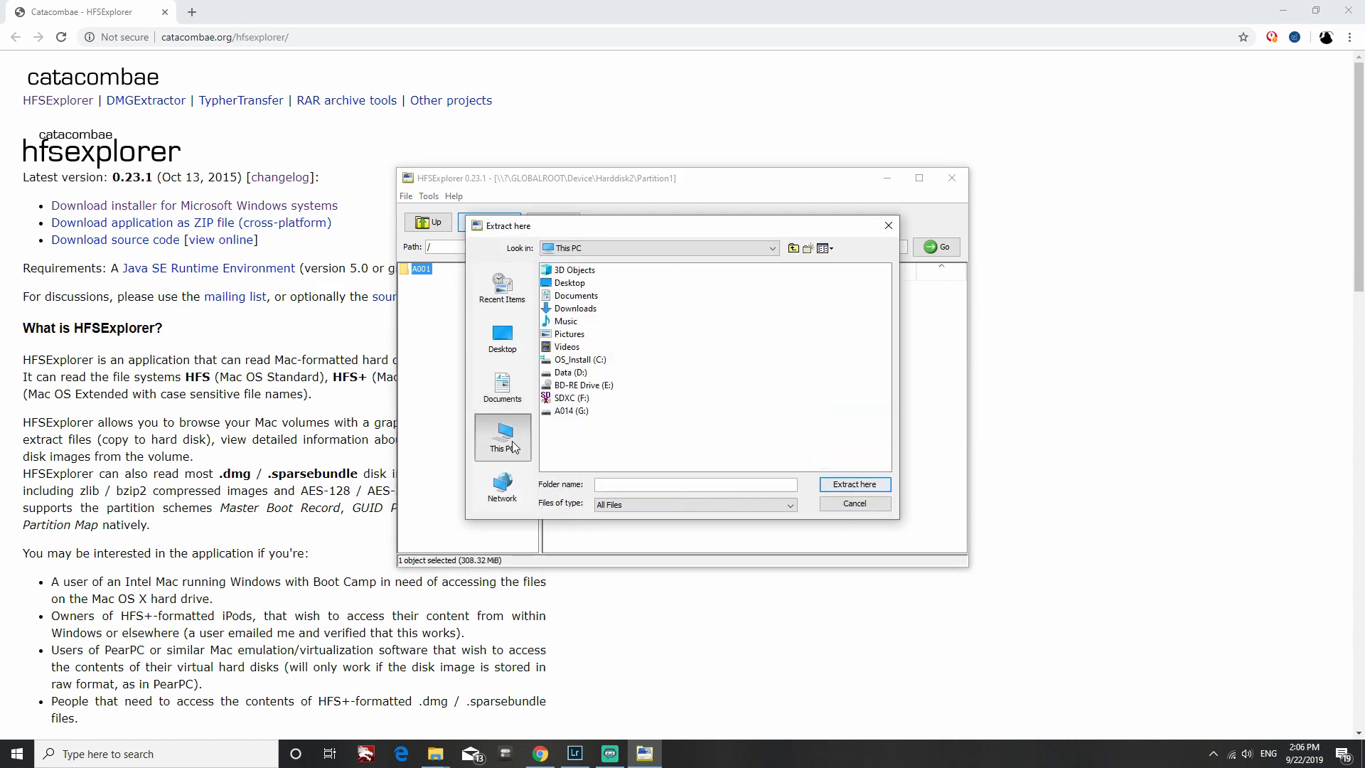
pyautogui.doubleClick(570, 411)
pyautogui.doubleClick(577, 310)
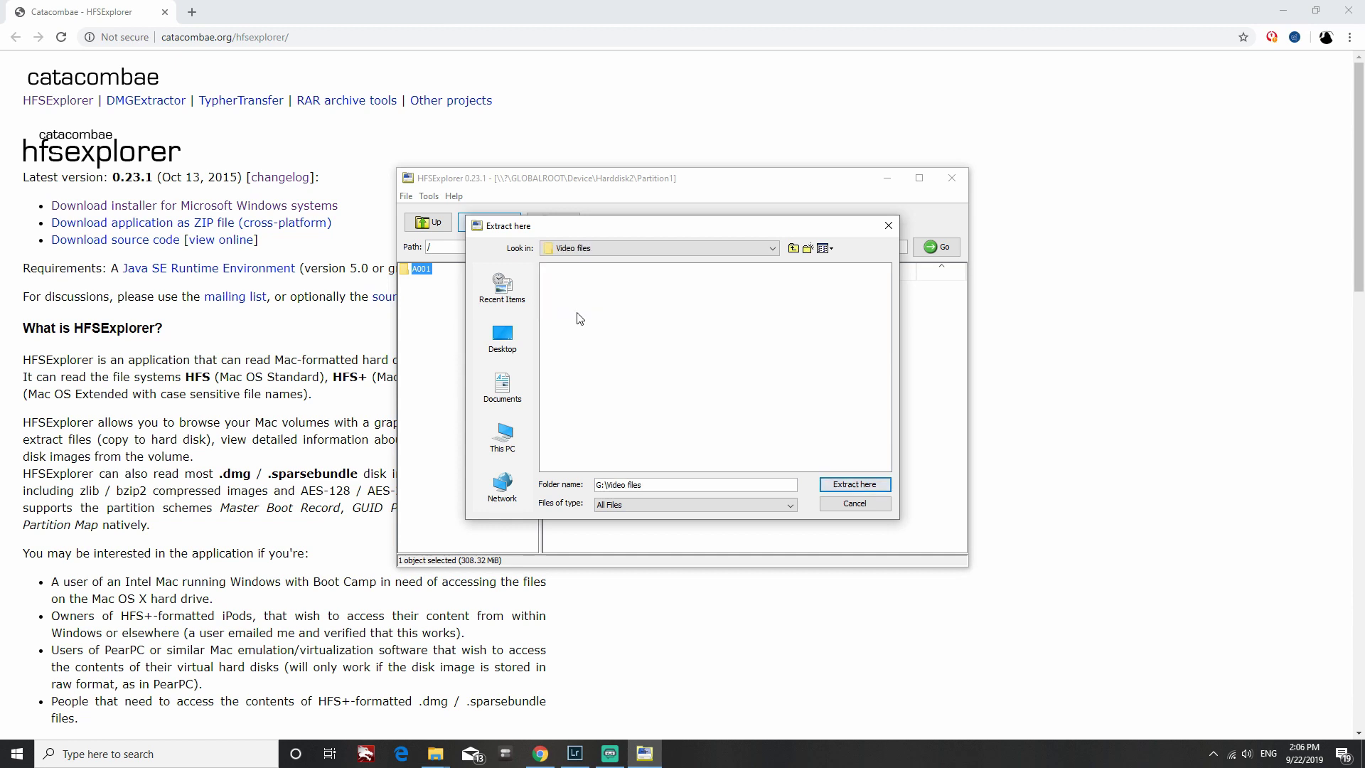
pyautogui.click(855, 484)
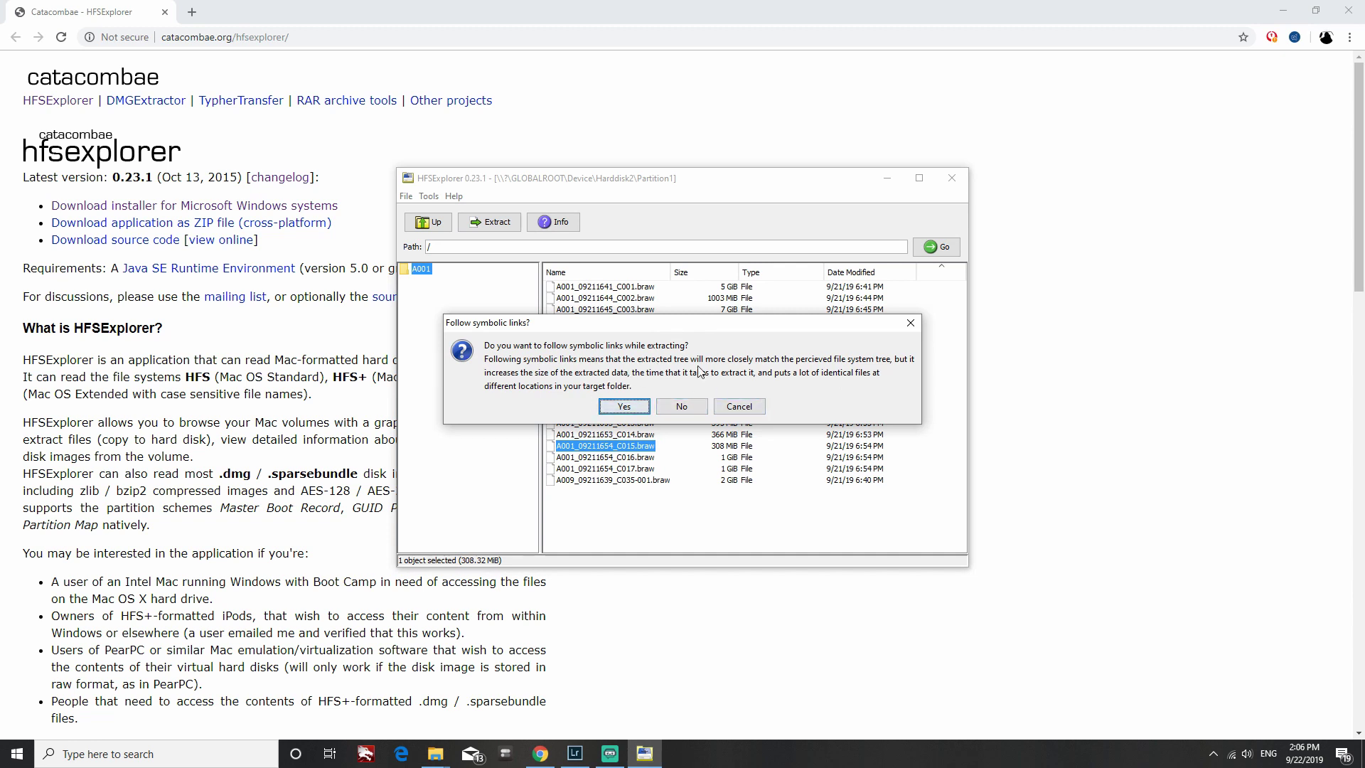
pyautogui.click(685, 408)
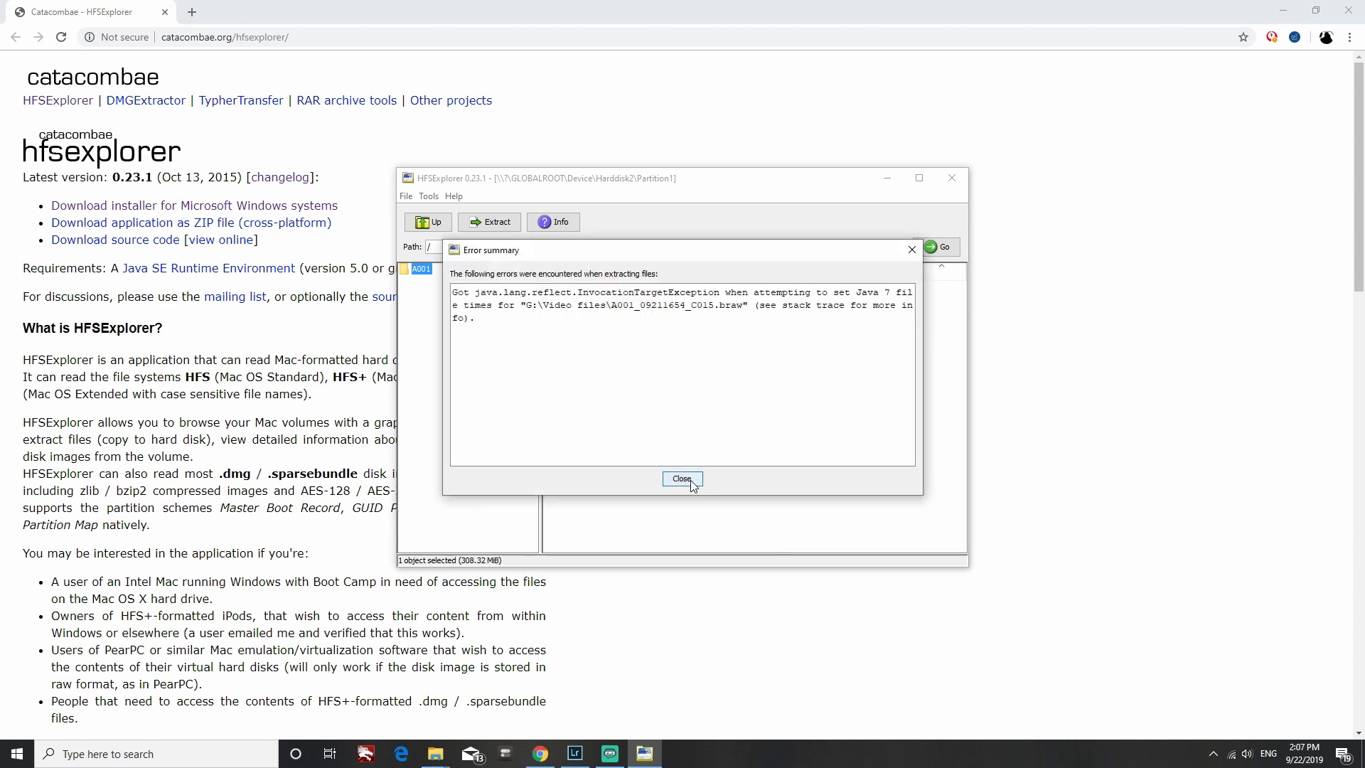
pyautogui.click(685, 479)
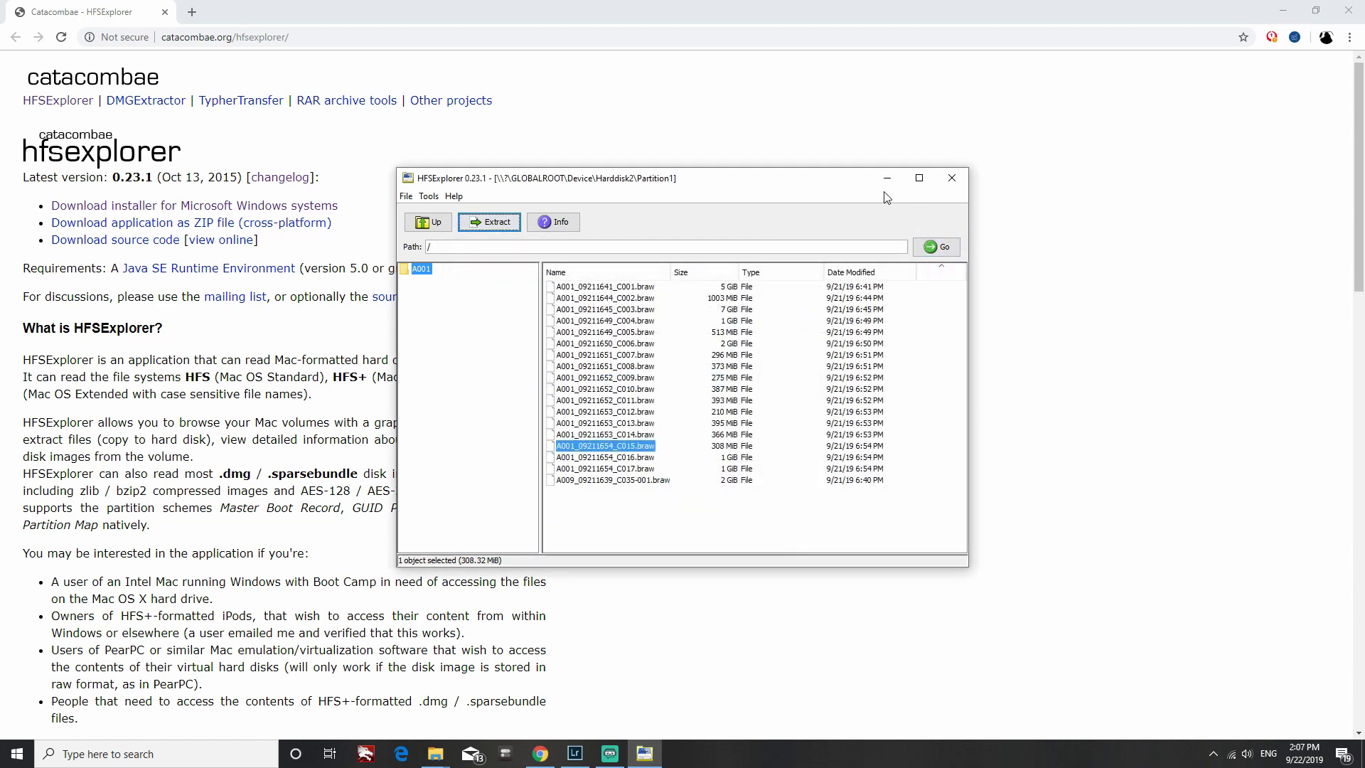
pyautogui.moveTo(435, 754)
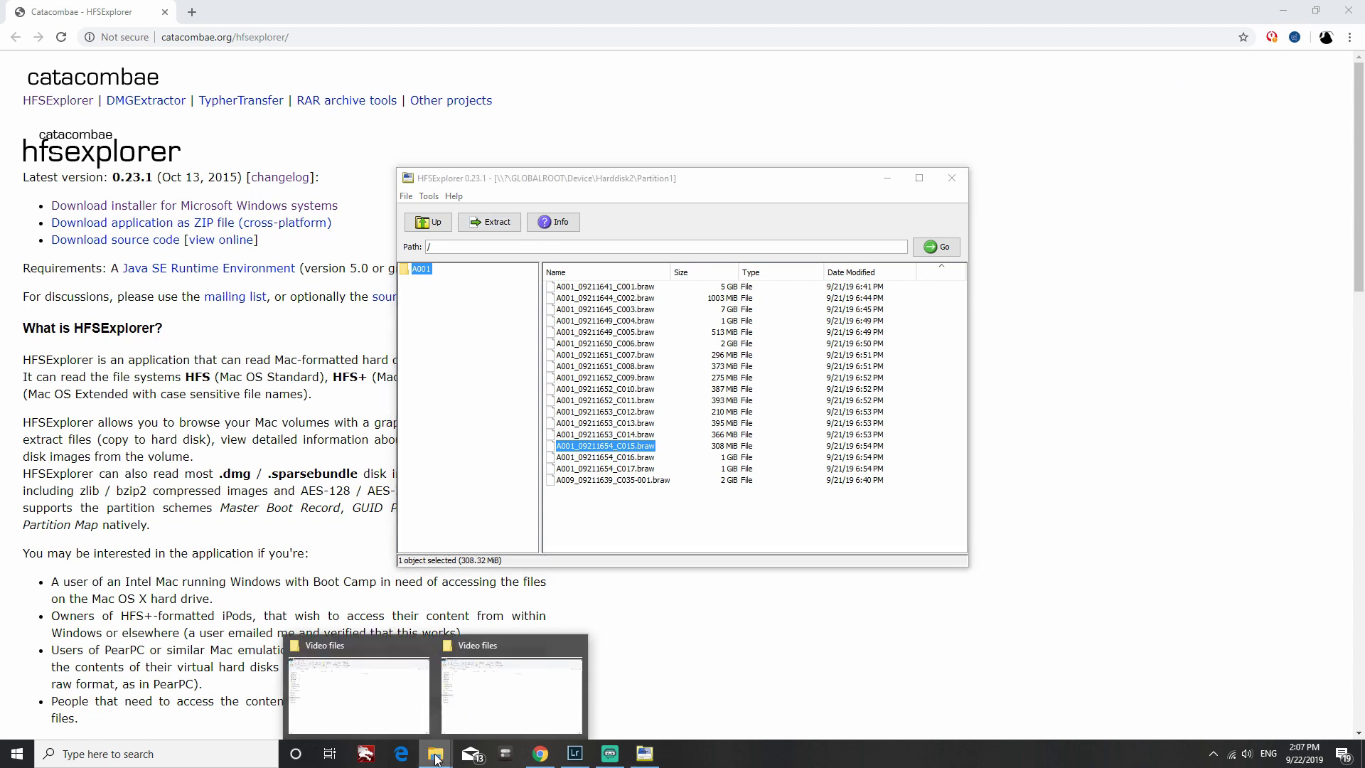
# Play the extracted C015 .braw clip from Video files, scrub ahead, then close the player
pyautogui.click(497, 689)
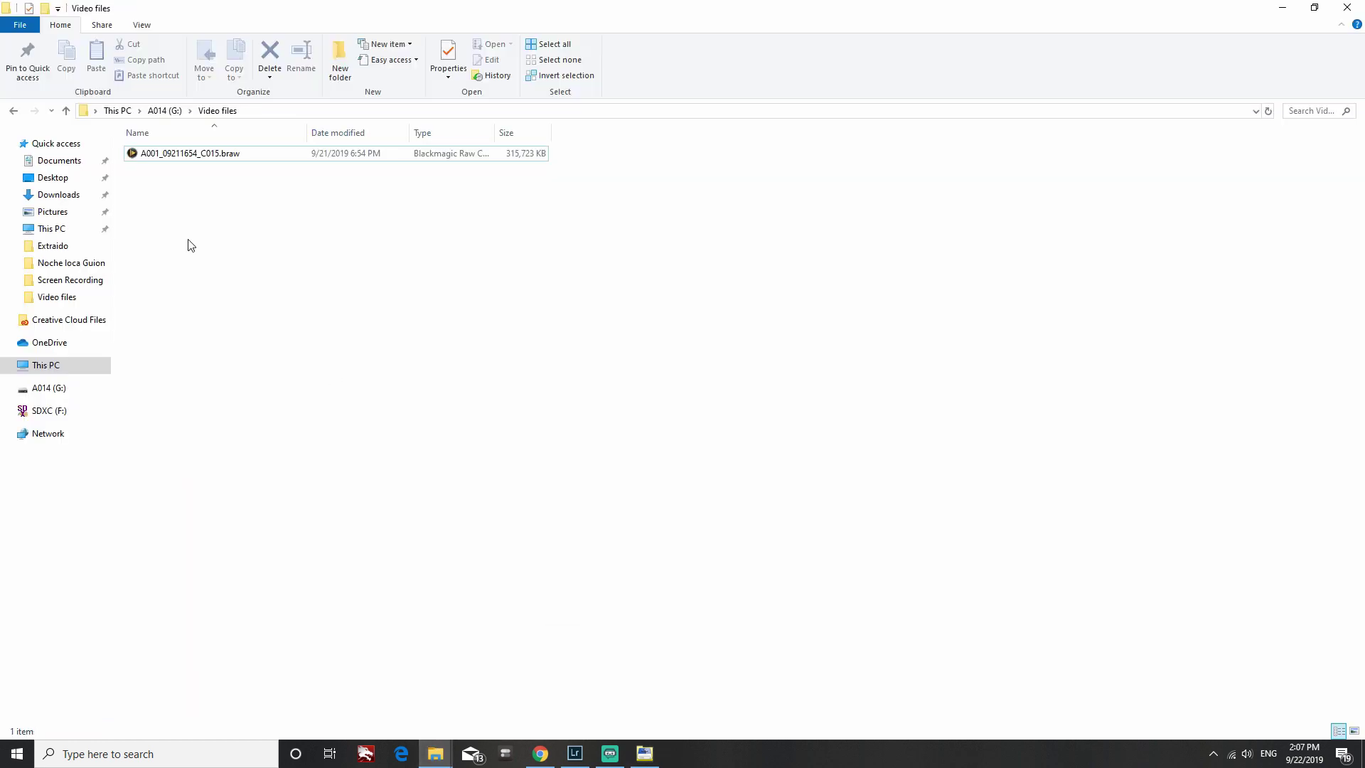
pyautogui.doubleClick(172, 156)
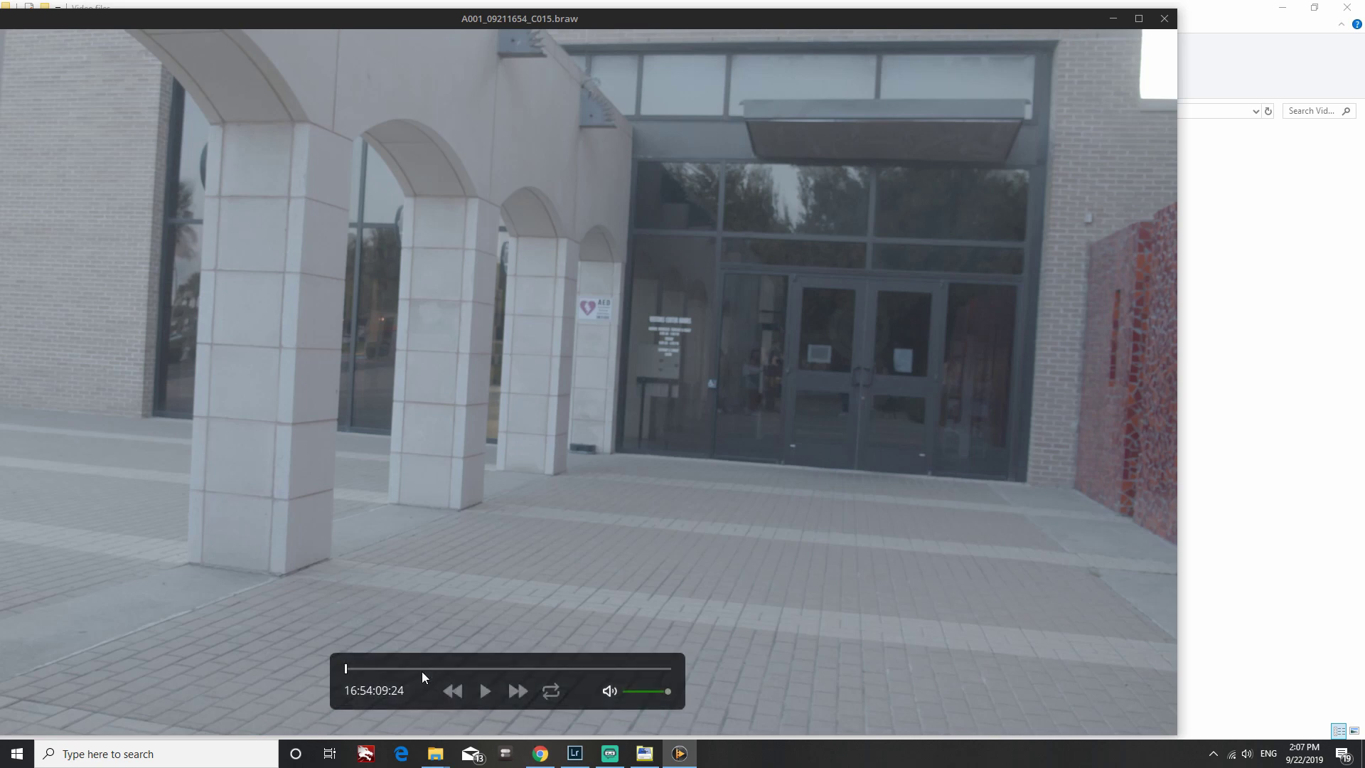
pyautogui.moveTo(426, 669)
pyautogui.mouseDown()
pyautogui.moveTo(530, 669)
pyautogui.moveTo(586, 686)
pyautogui.mouseUp()
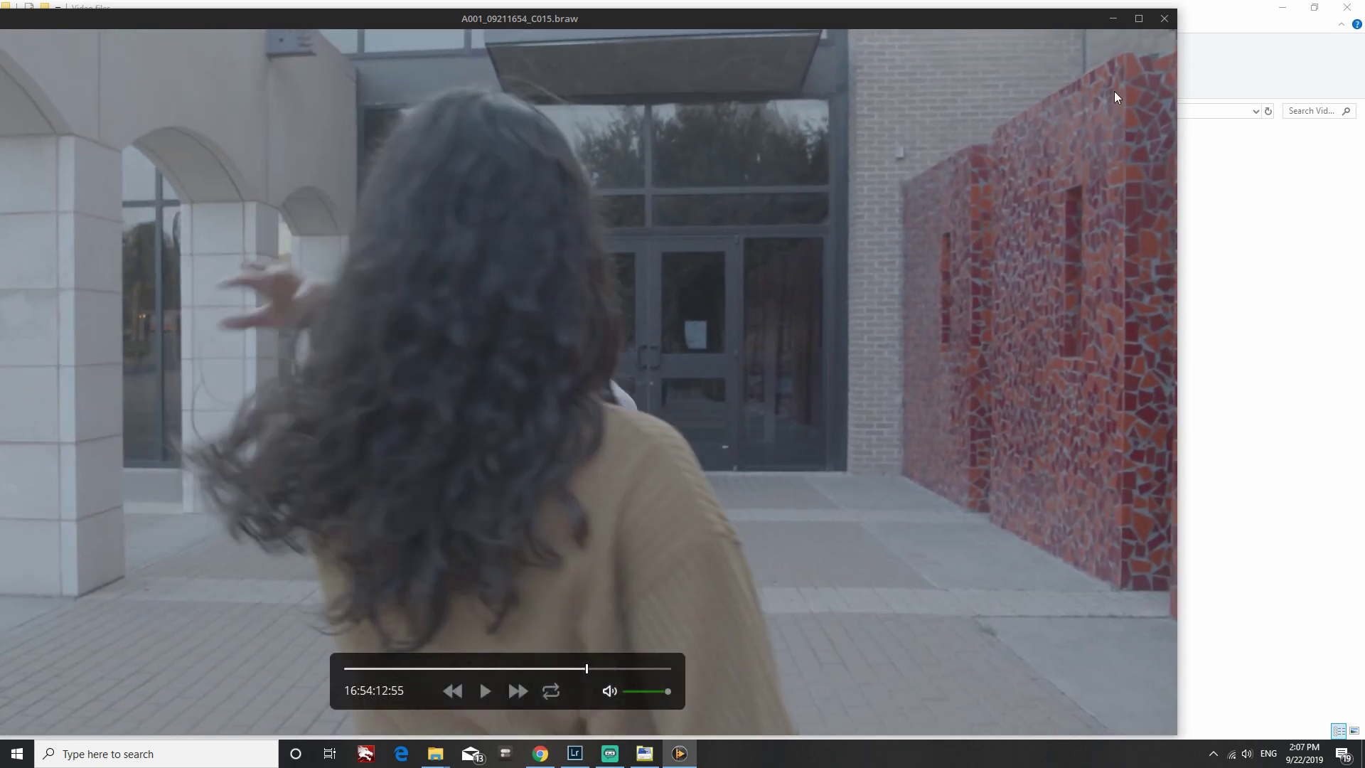
pyautogui.click(1164, 18)
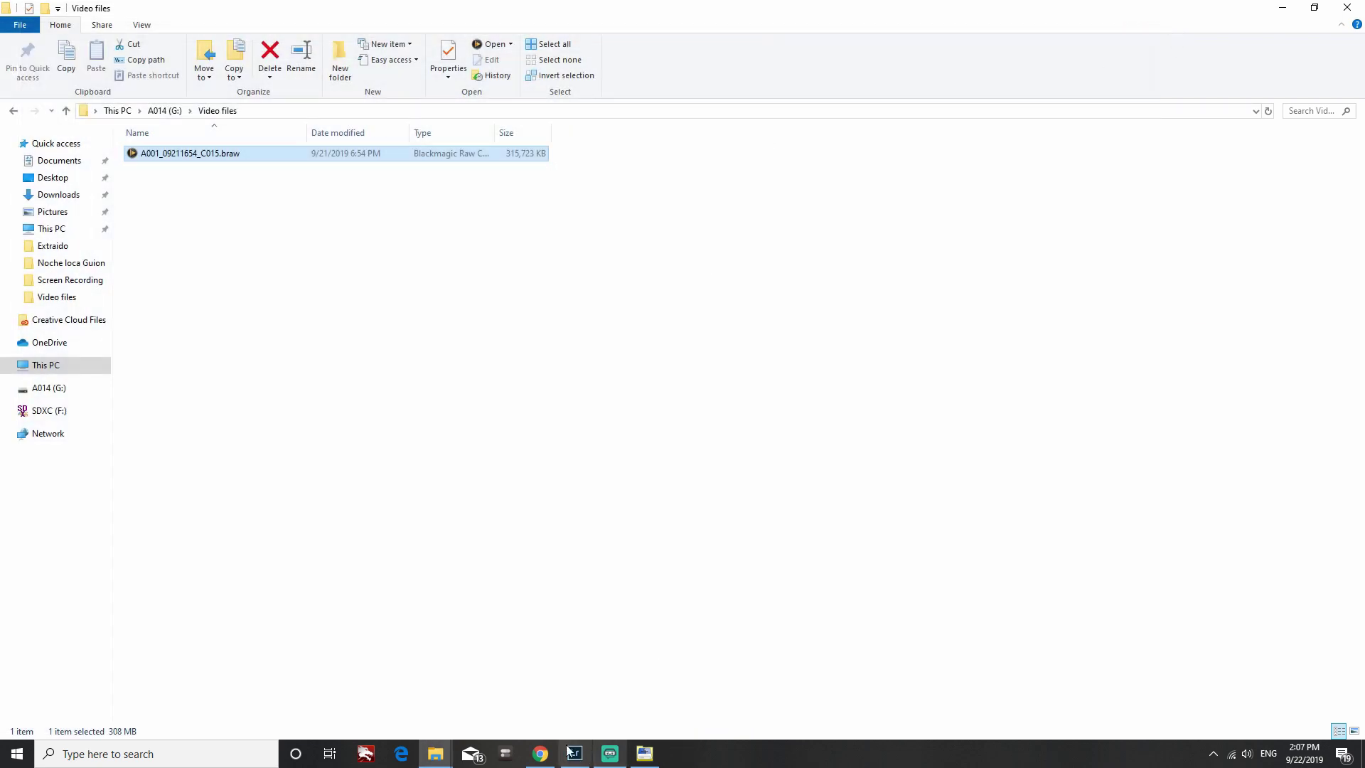
# Download the HFSExplorer installer for Microsoft Windows from the catacombae page
pyautogui.click(541, 754)
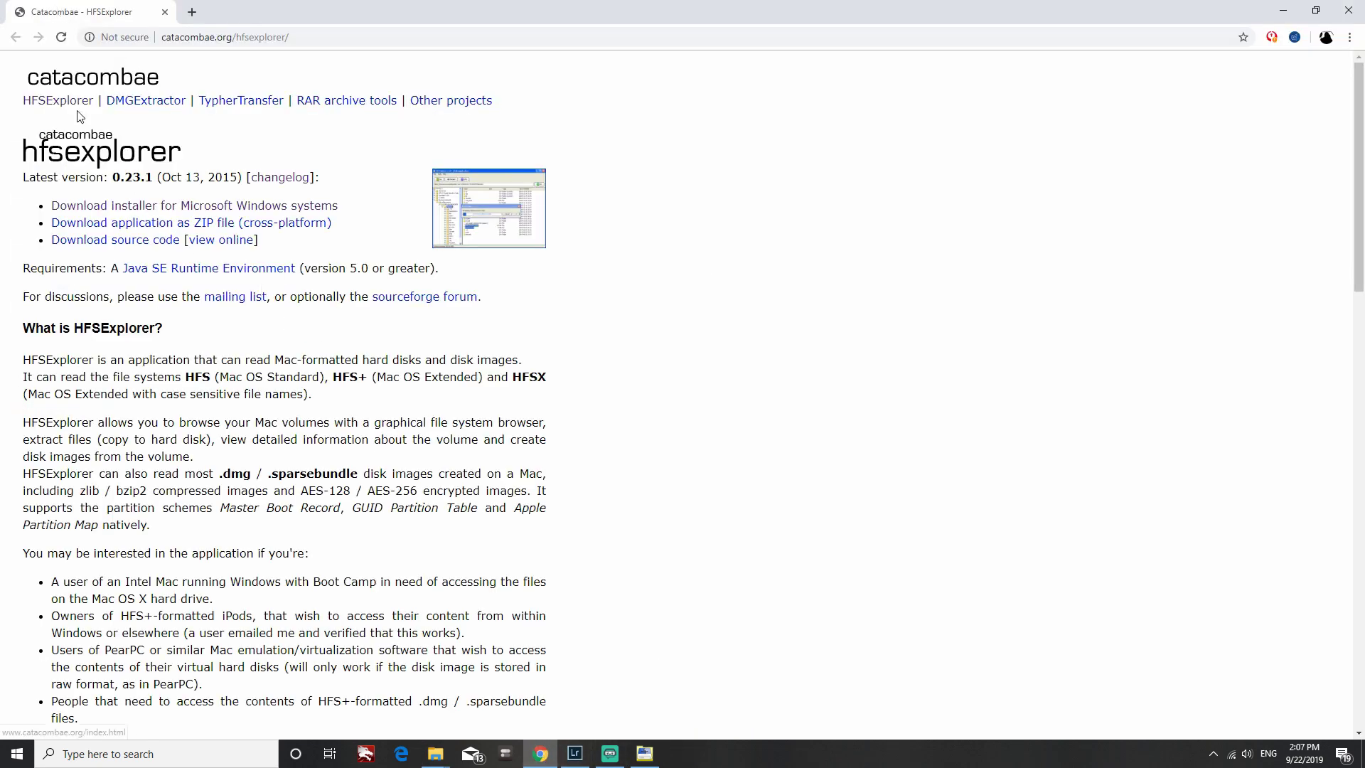
pyautogui.click(184, 208)
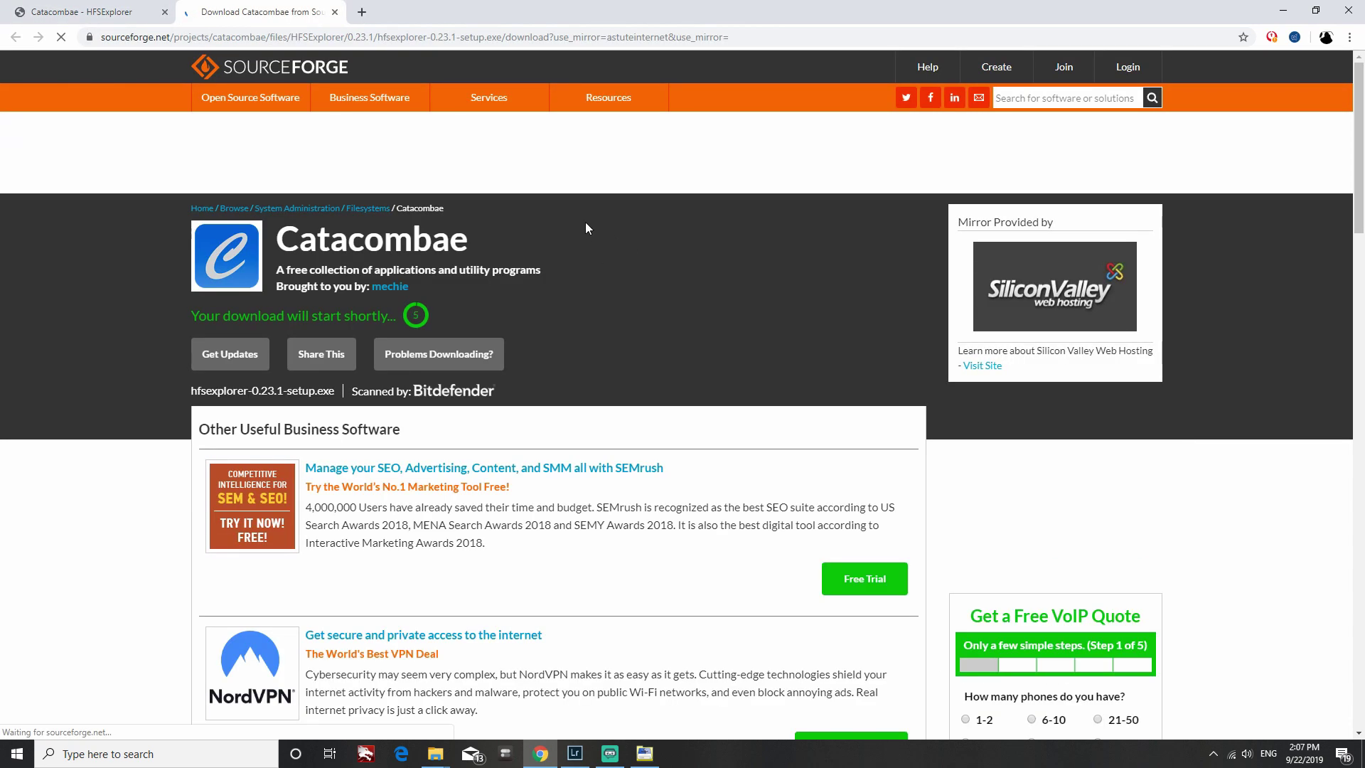